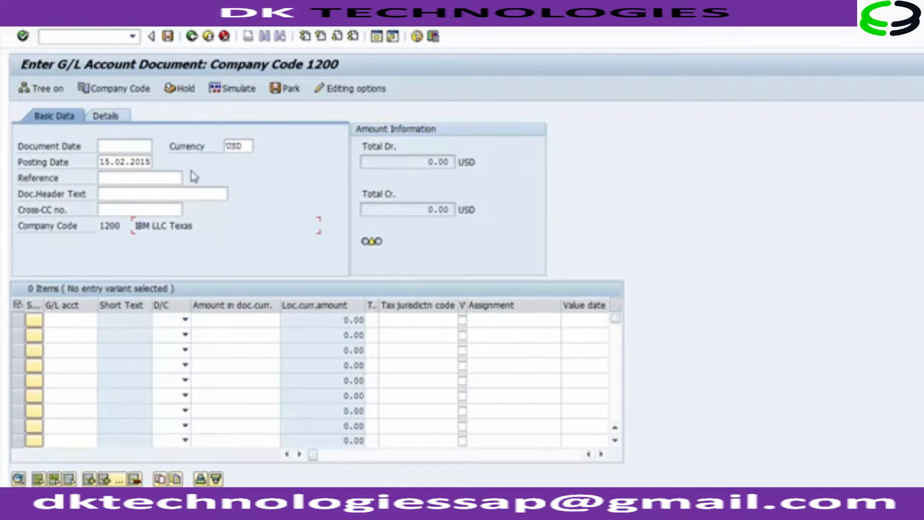
Step: Set the document date to 15.02.2015
left_click(106, 147)
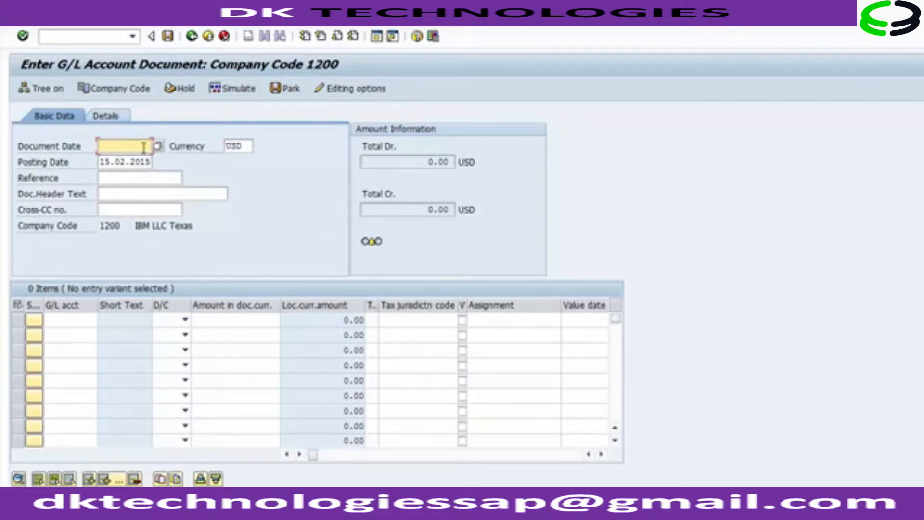
left_click(232, 147)
left_click(107, 161)
left_click(106, 145)
key("Down")
key("Return")
left_click(106, 162)
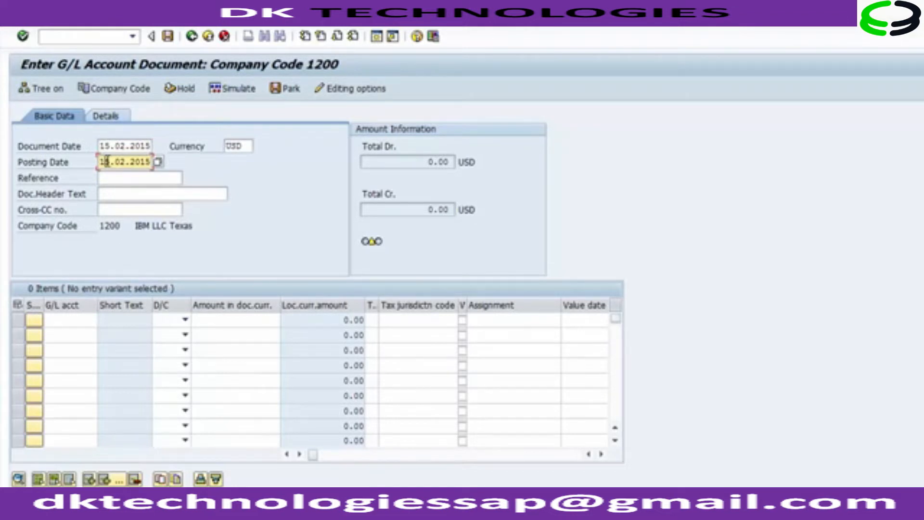
Step: Enter 123 as the document reference
left_click(243, 145)
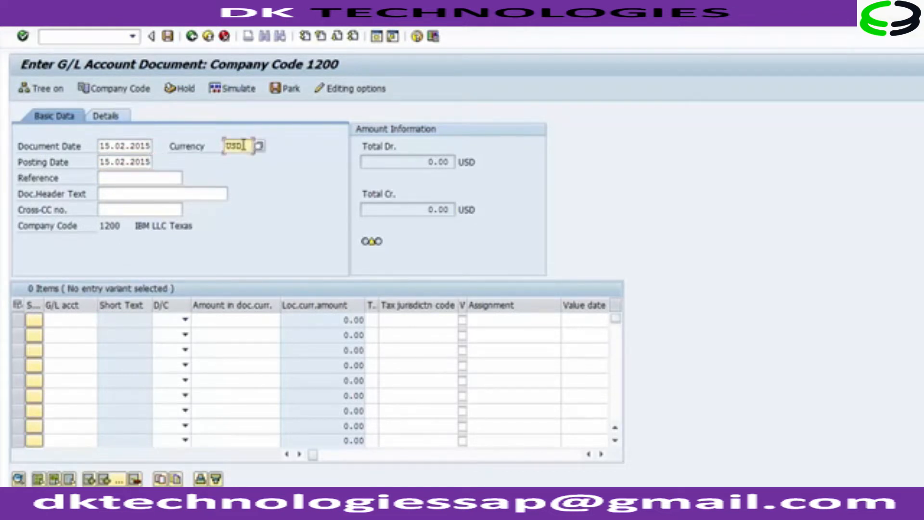
left_click(155, 178)
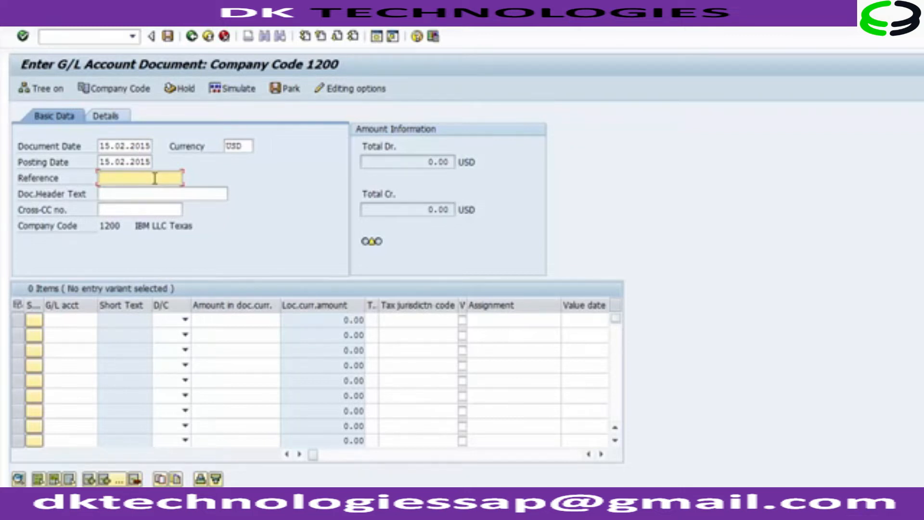
type("123")
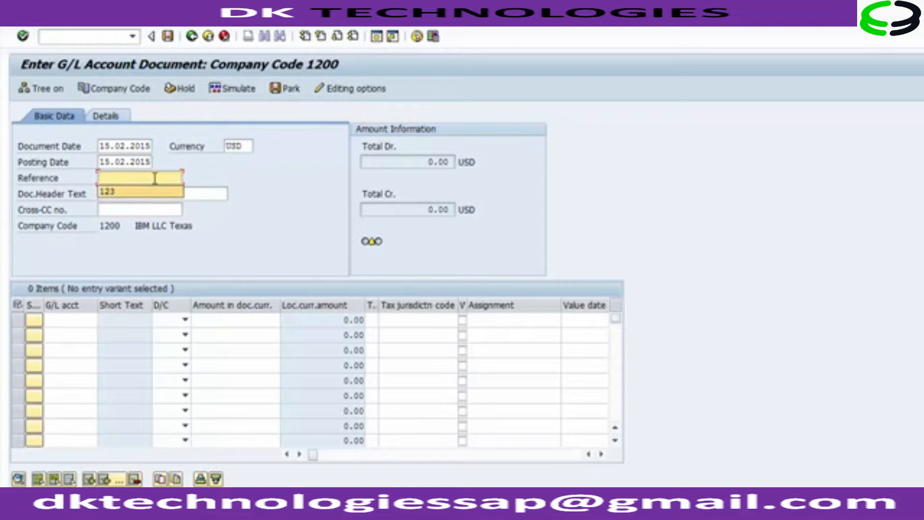
key("Tab")
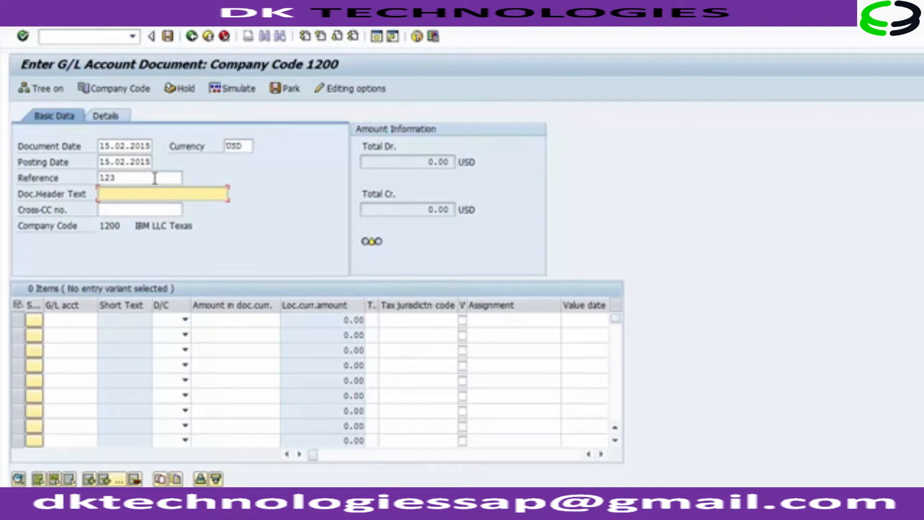
key("Tab")
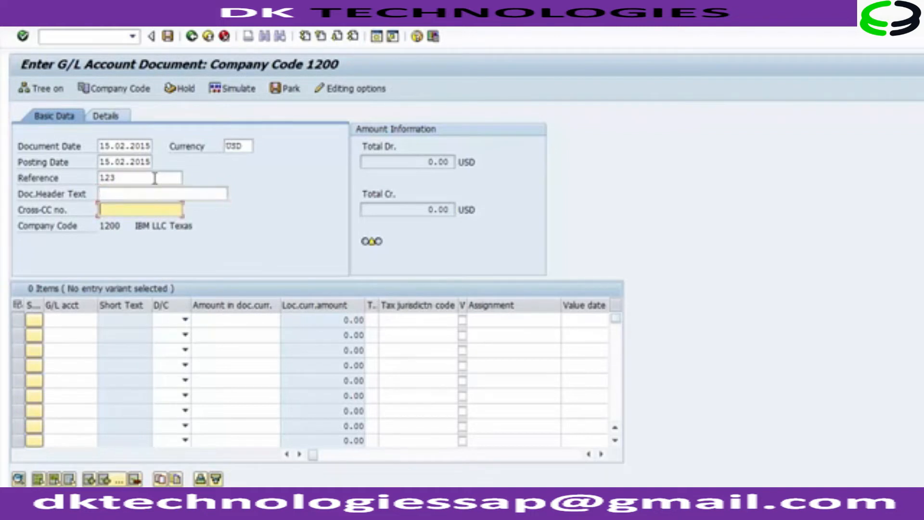
key("Tab")
left_click(163, 191)
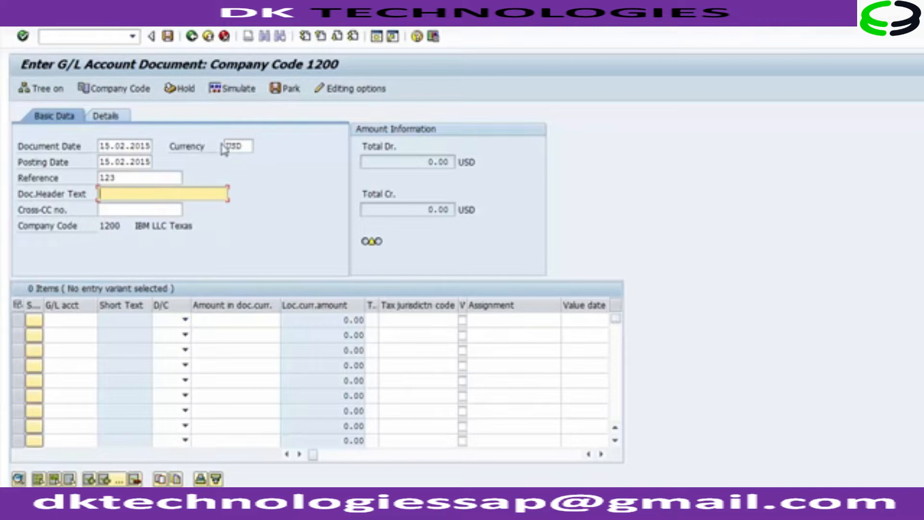
left_click(241, 145)
left_click(114, 163)
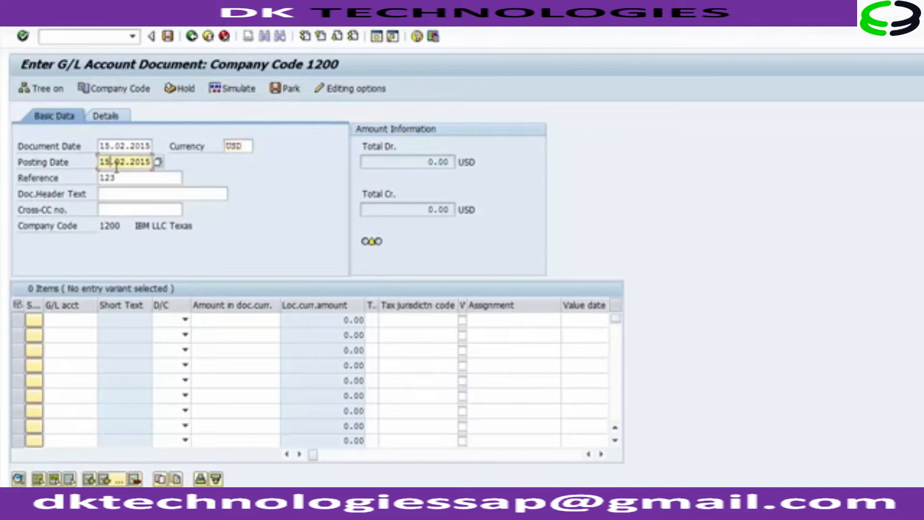
left_click(120, 177)
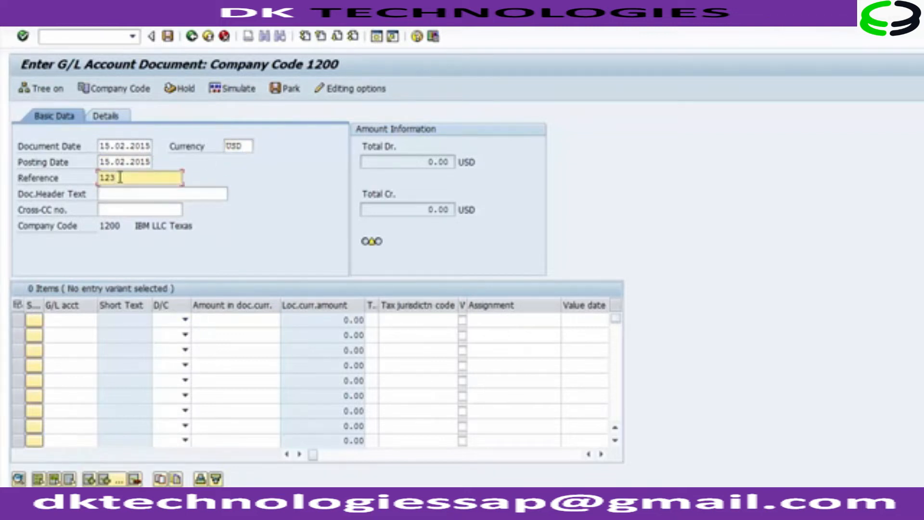
left_click(74, 318)
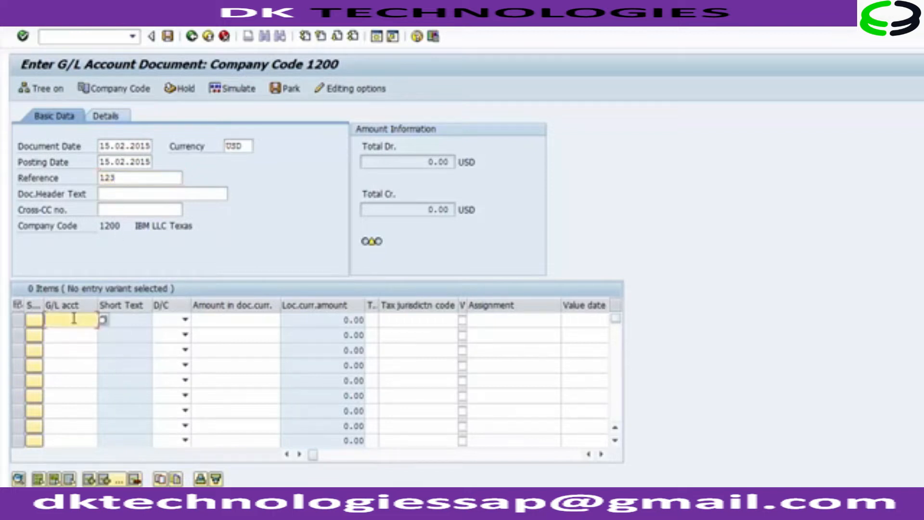
key("ctrl+v")
key("BackSpace")
key("BackSpace")
key("BackSpace")
key("BackSpace")
key("BackSpace")
key("BackSpace")
key("Down")
key("BackSpace")
key("BackSpace")
key("BackSpace")
key("BackSpace")
key("BackSpace")
key("BackSpace")
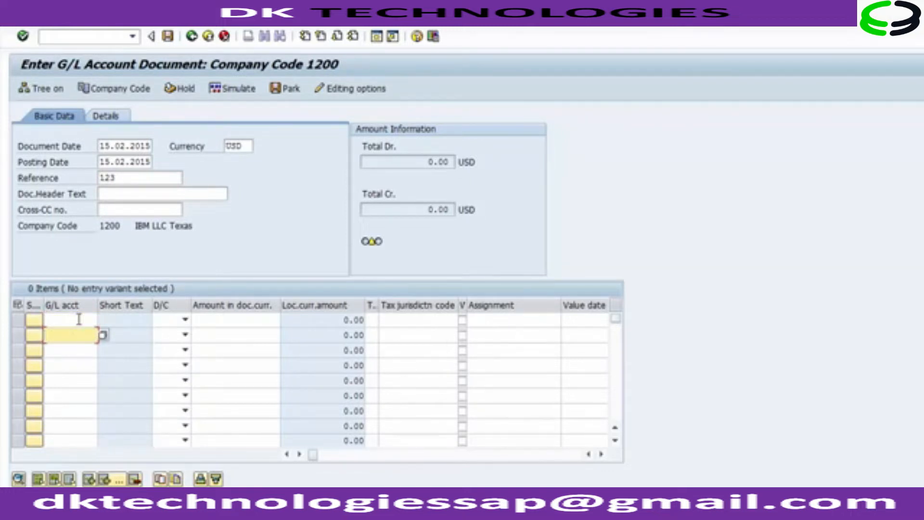
key("Up")
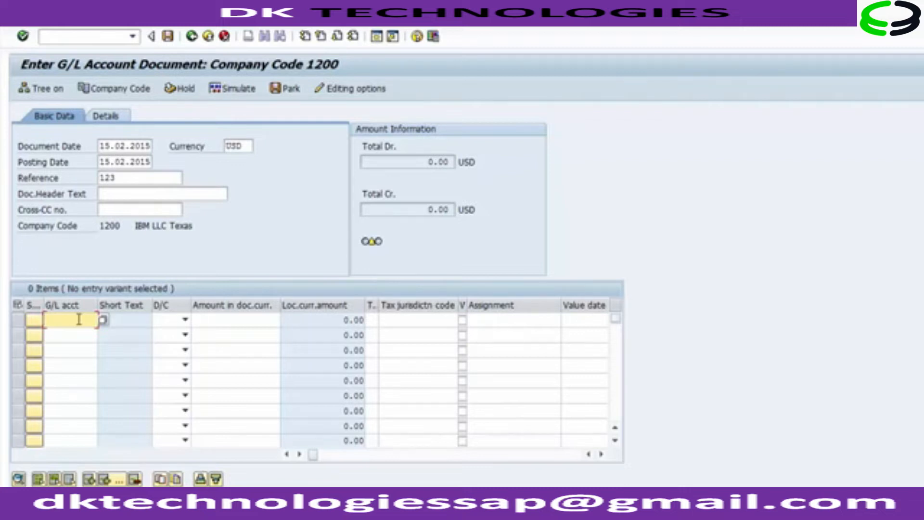
Step: Pick the Cash Account, 101660, as the G/L account of the first line item from the search help
left_click(103, 321)
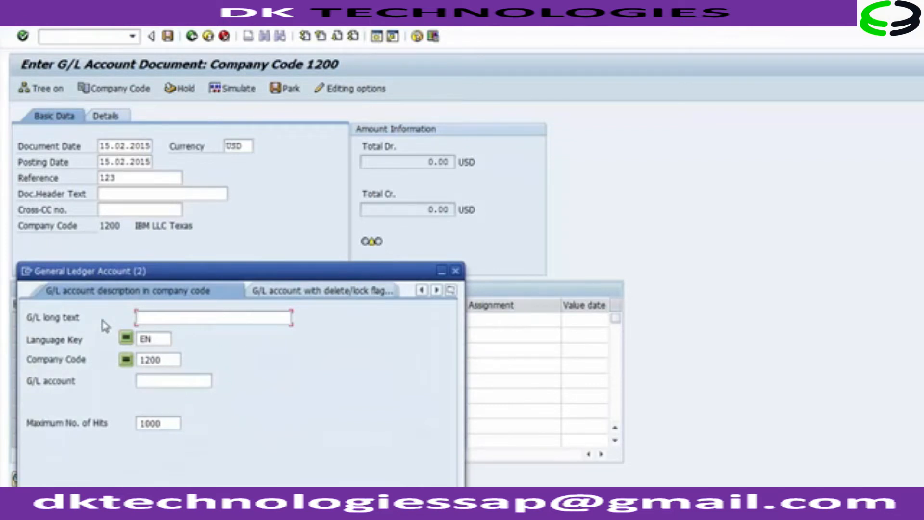
key("Return")
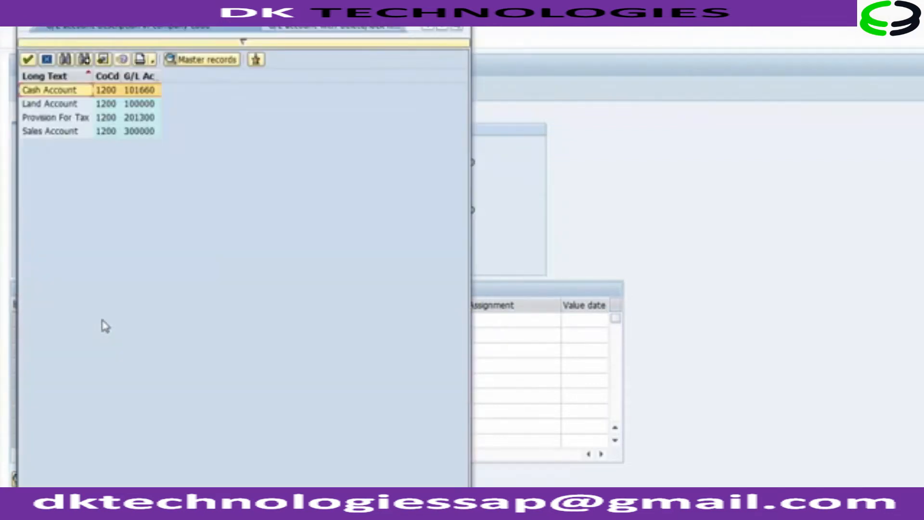
double_click(58, 93)
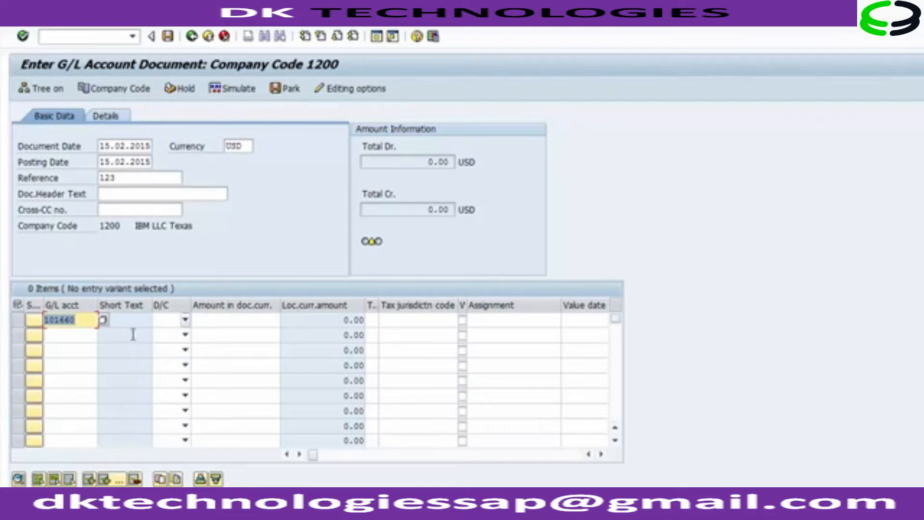
Step: Mark the first line item as Debit with an amount of 10000
left_click(83, 322)
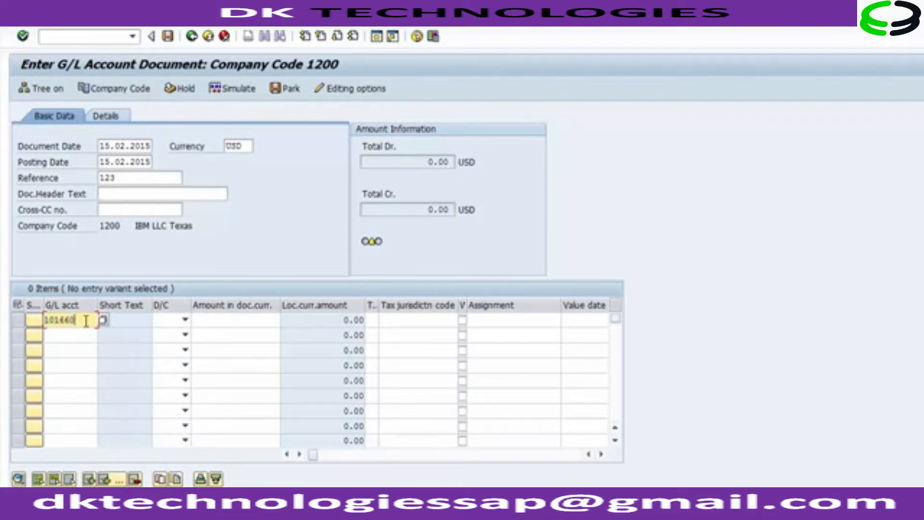
left_click(185, 321)
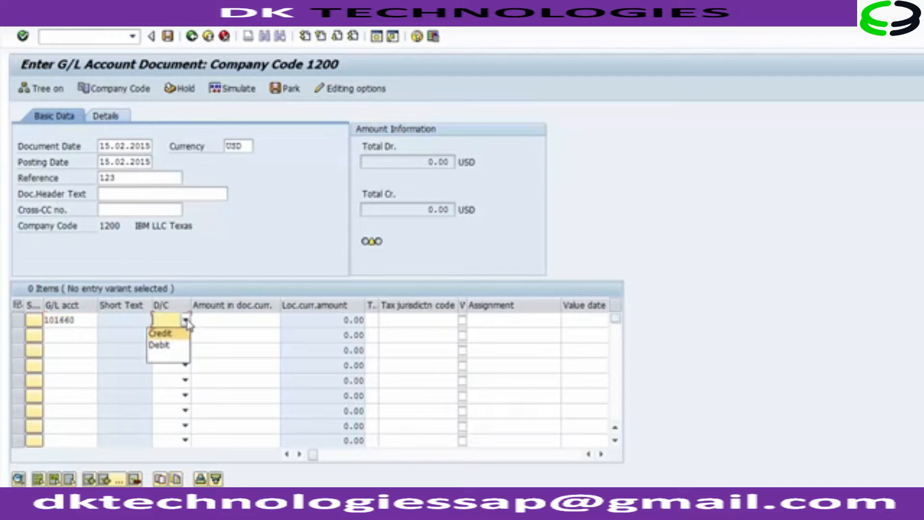
left_click(173, 346)
left_click(222, 321)
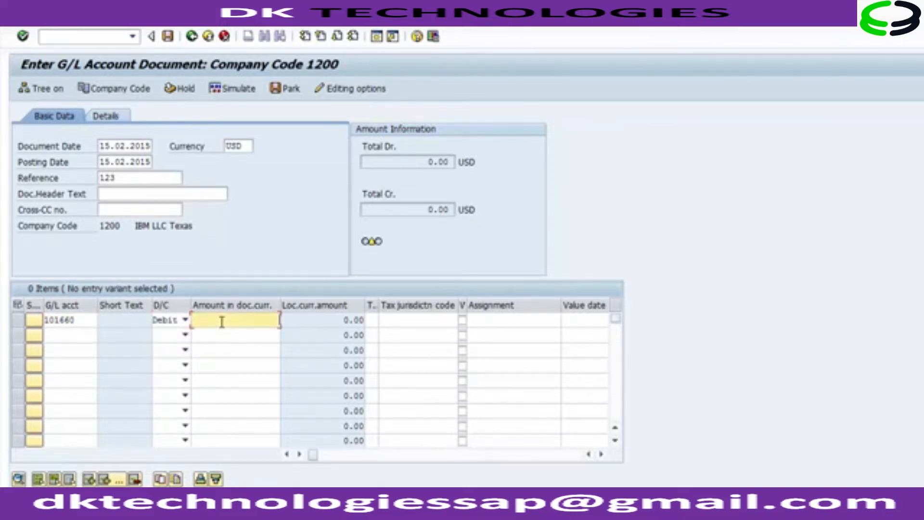
type("10000")
Step: Pick the Sales Account, 300000, as the G/L account of the second line item from the search help
left_click(83, 334)
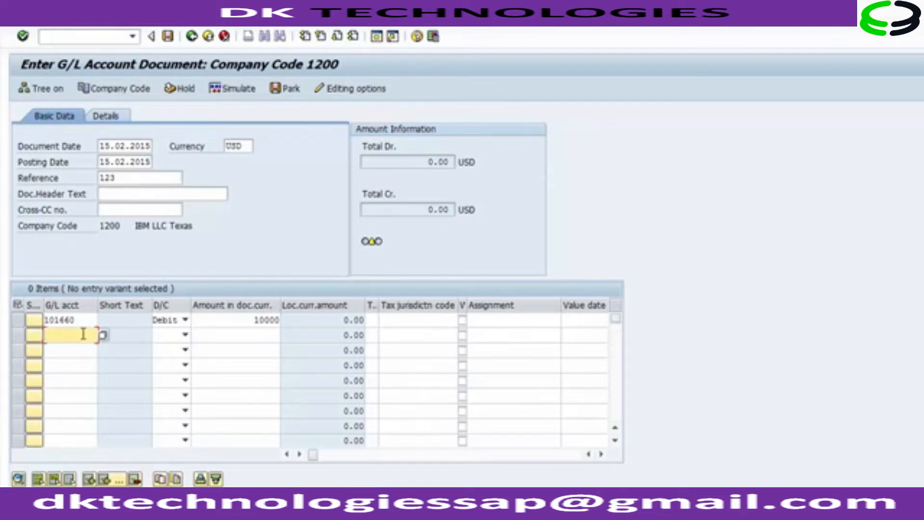
key("F4")
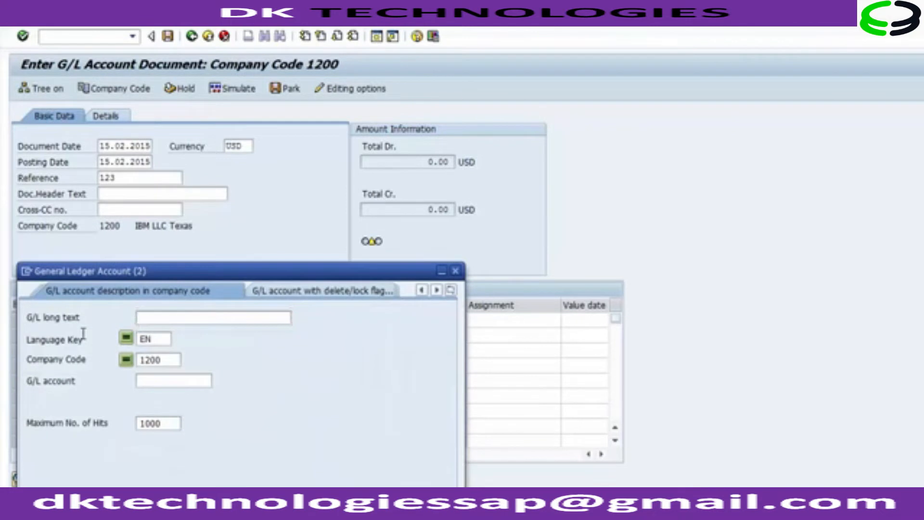
key("Return")
left_click(50, 134)
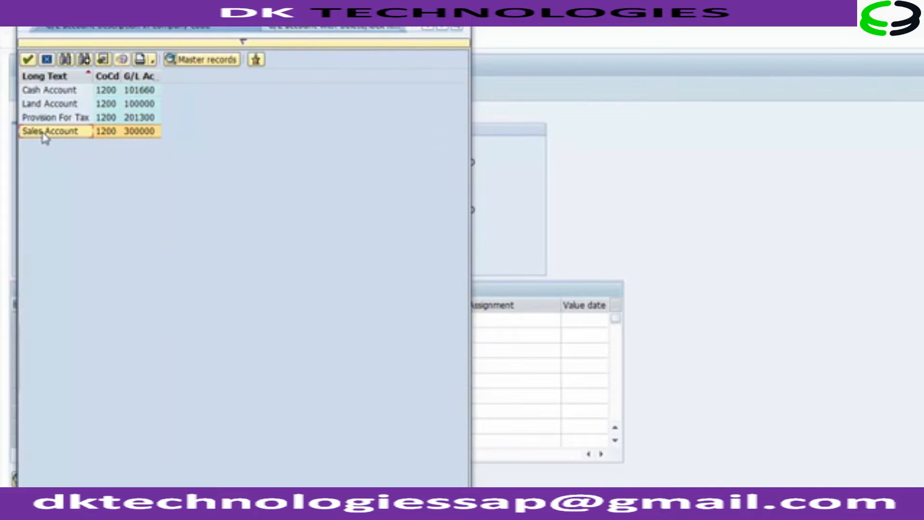
double_click(45, 136)
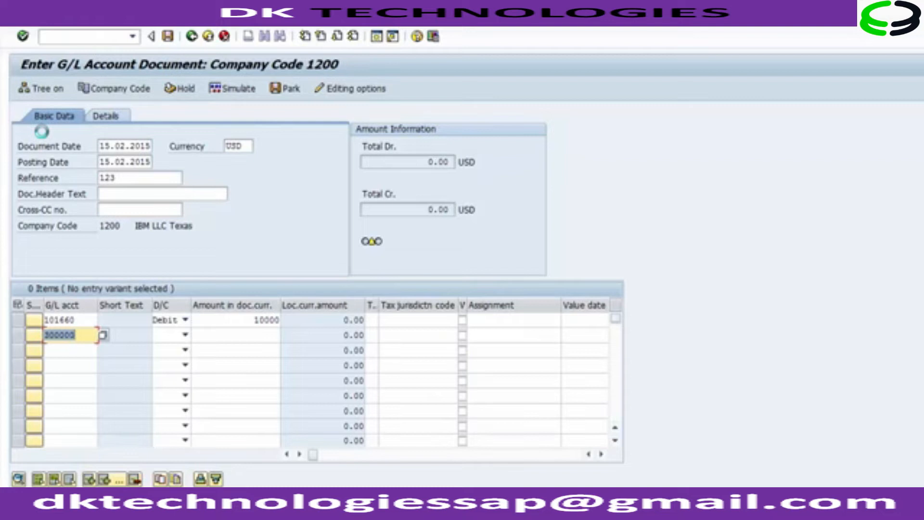
Step: Mark the second line item as Credit with an amount of 10000
left_click(185, 335)
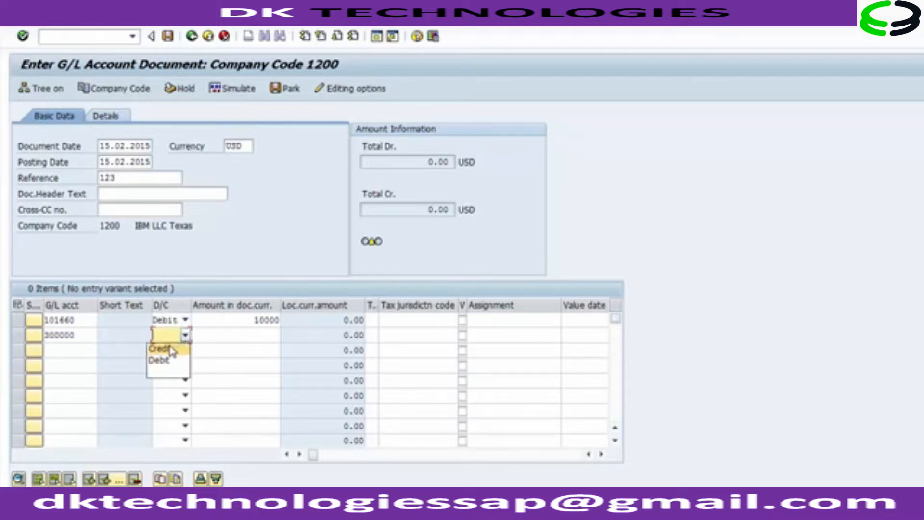
left_click(164, 349)
left_click(228, 337)
type("10000")
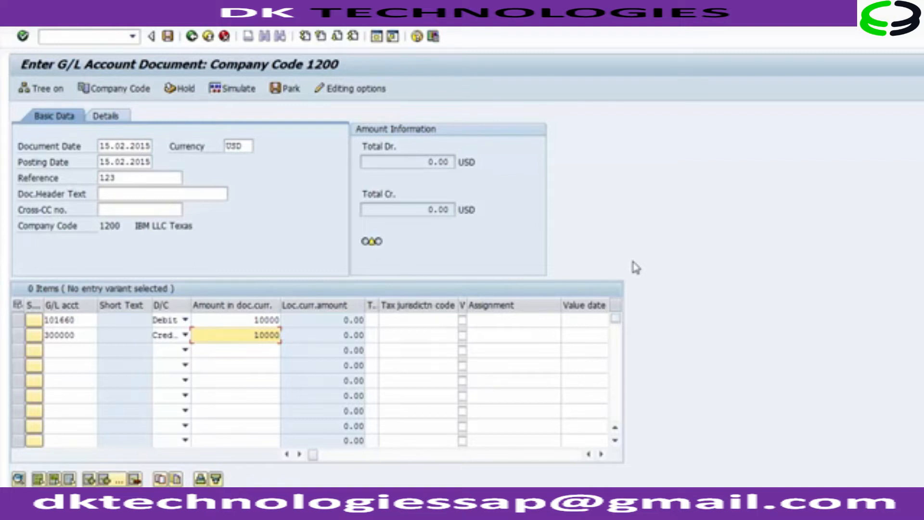
left_click(120, 146)
left_click(125, 162)
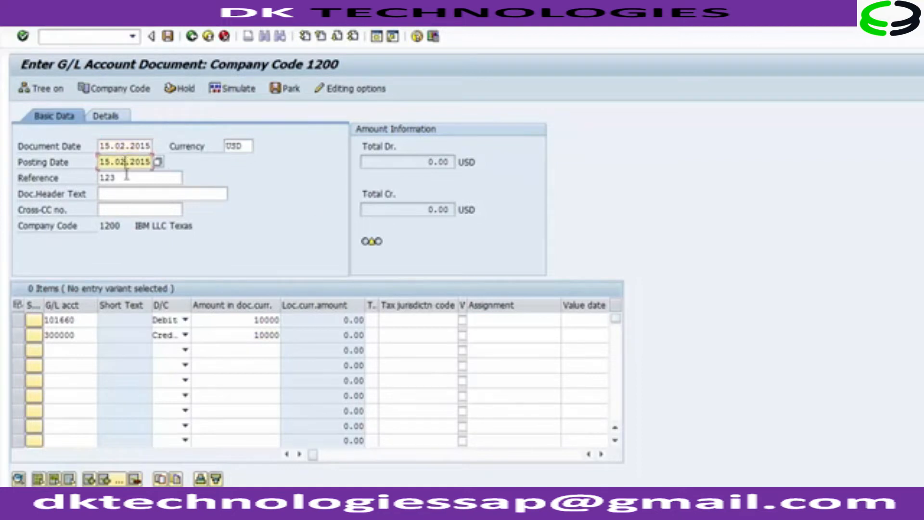
left_click(239, 150)
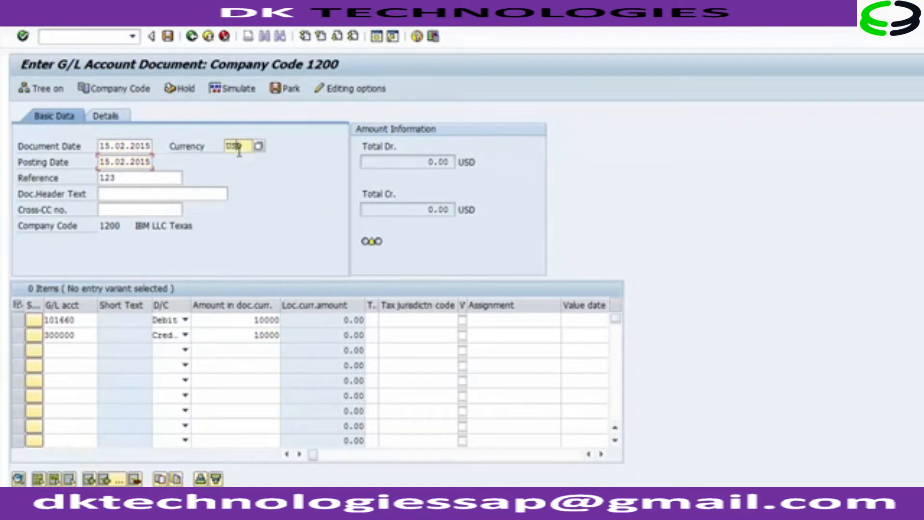
left_click(143, 177)
left_click(83, 320)
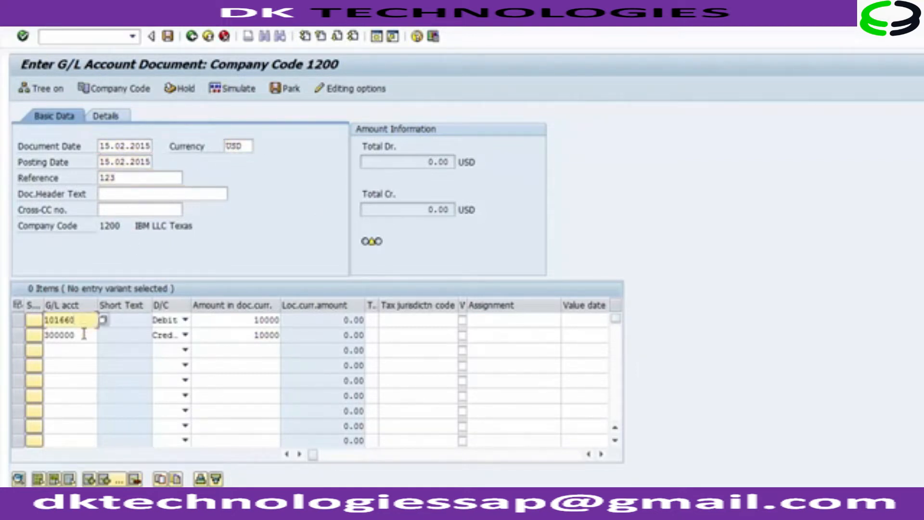
left_click(84, 334)
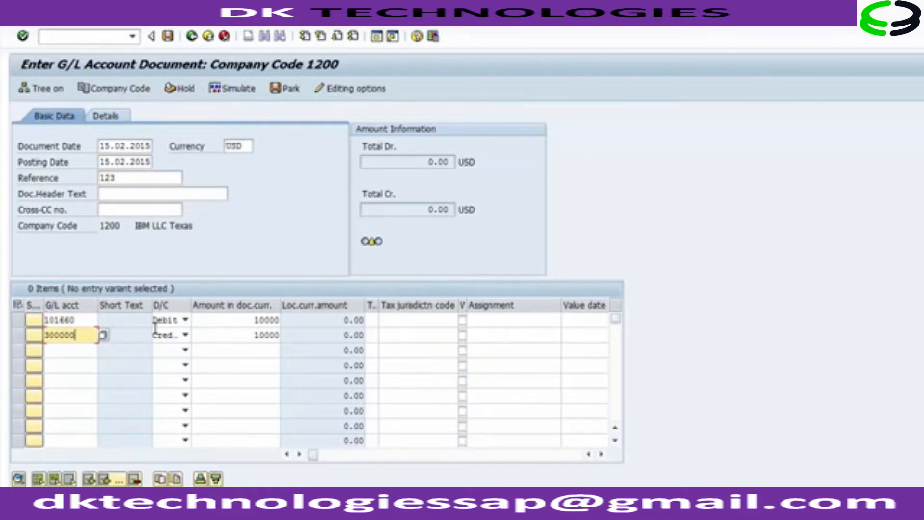
left_click(212, 321)
left_click(213, 337)
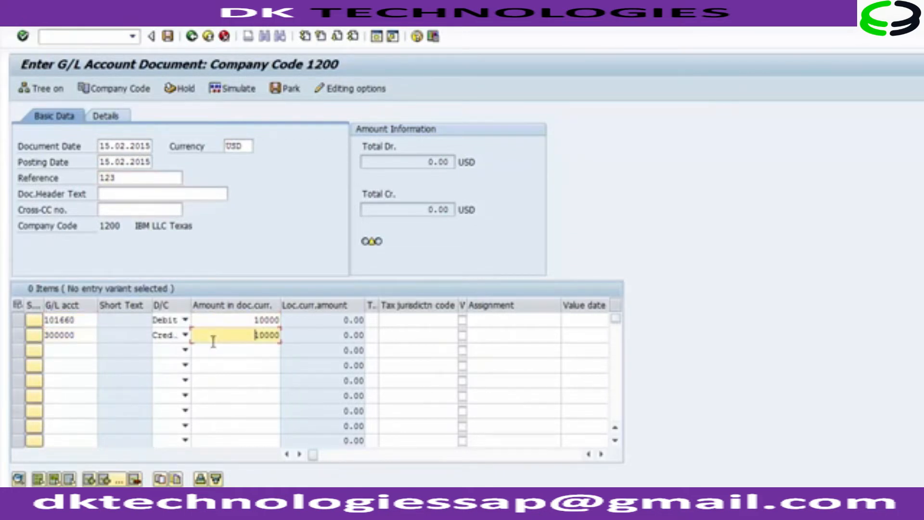
left_click(277, 221)
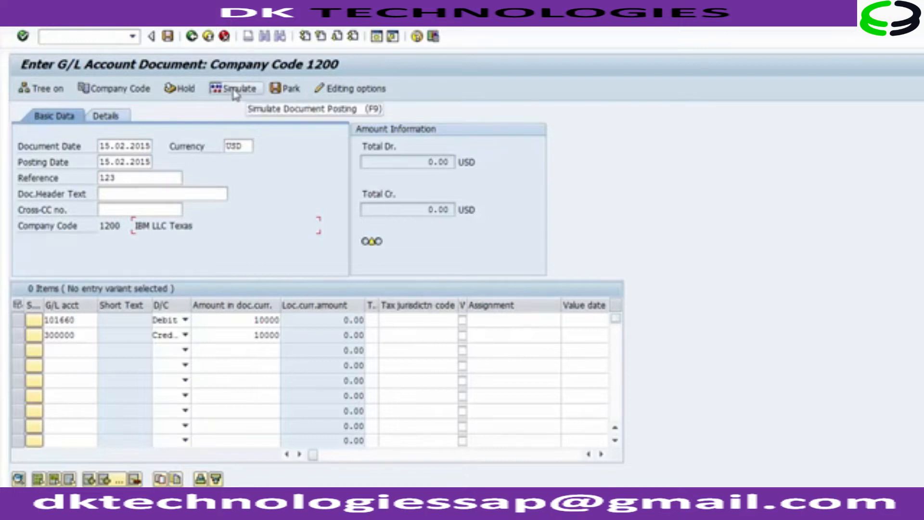
Step: Simulate the document posting and review the overview's header data and both line items
left_click(235, 90)
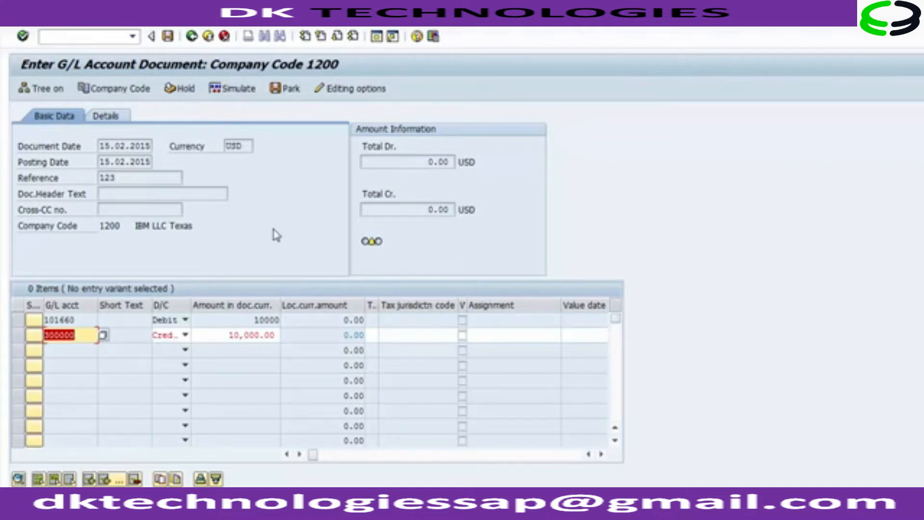
key("F9")
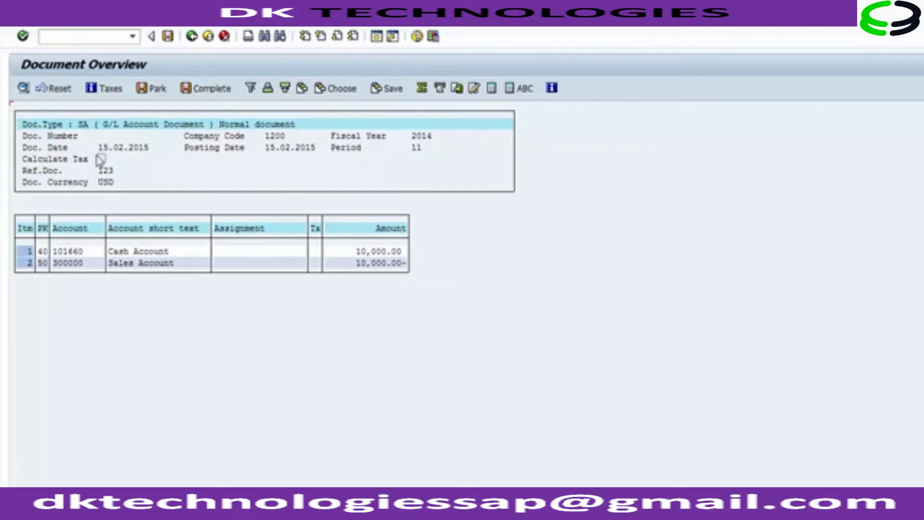
left_click(55, 126)
left_click(84, 127)
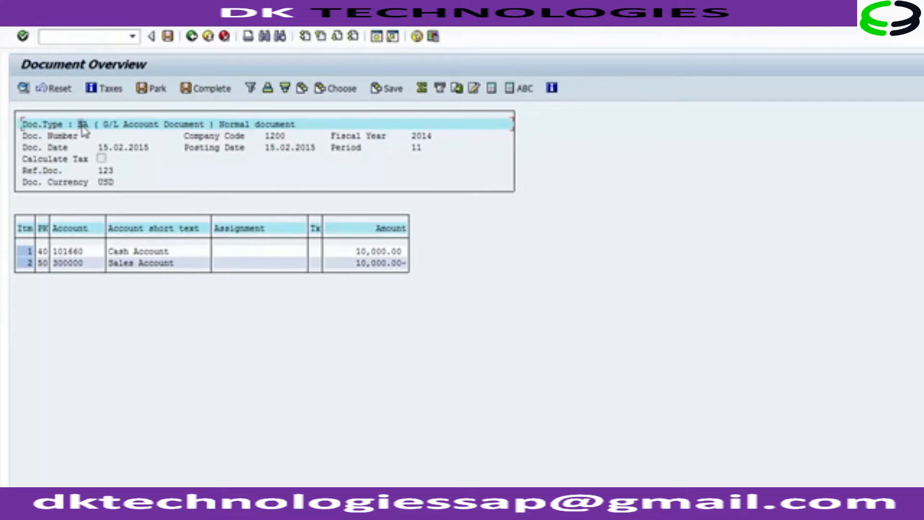
left_click(61, 148)
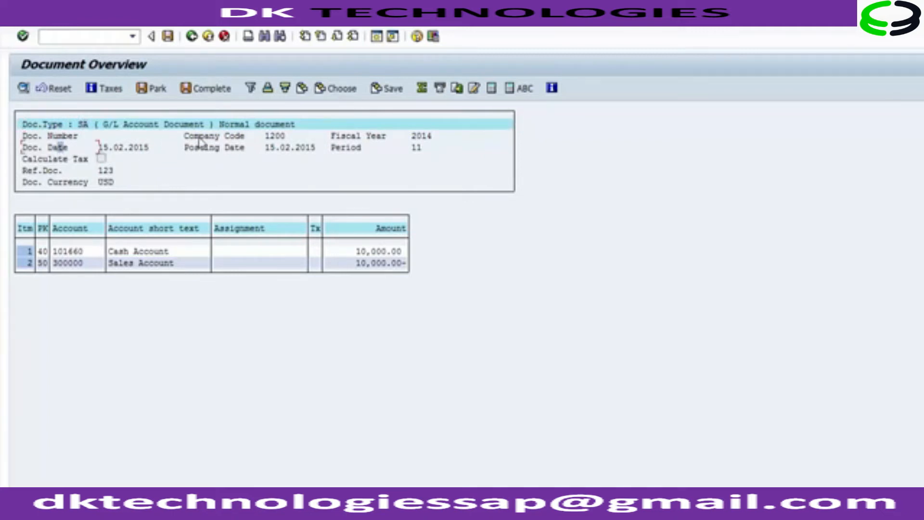
left_click(271, 138)
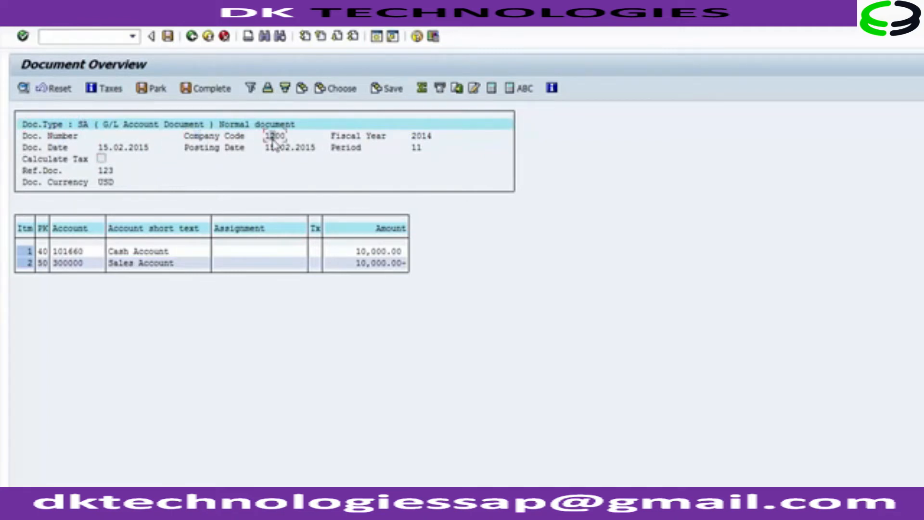
left_click(426, 138)
left_click(280, 150)
left_click(355, 148)
left_click(410, 149)
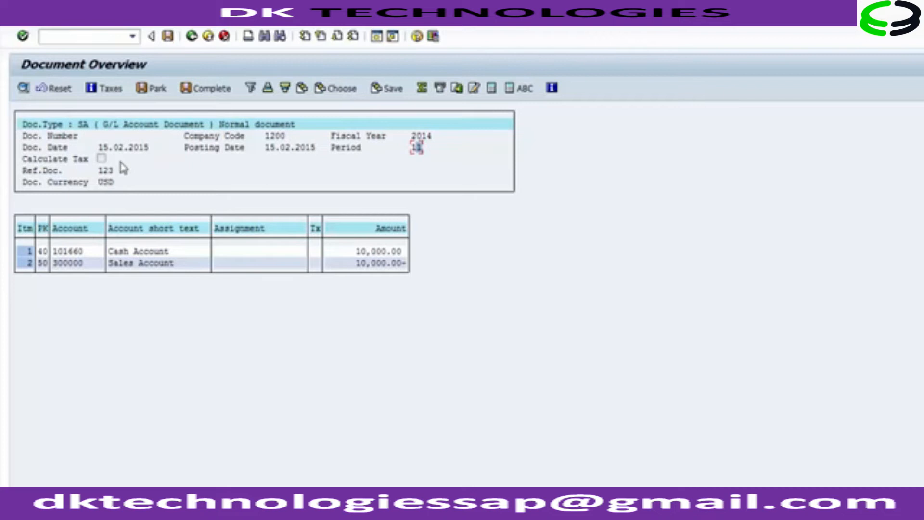
left_click(105, 172)
left_click(106, 183)
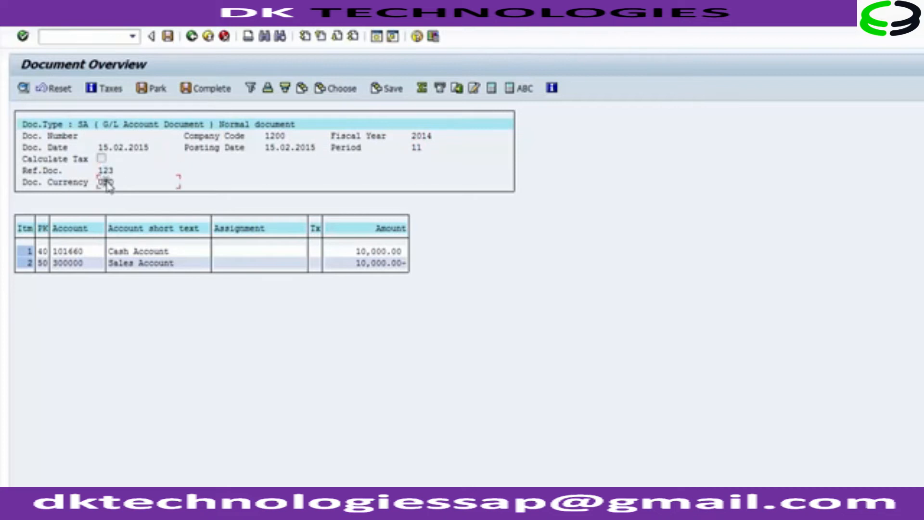
left_click(87, 251)
left_click(176, 251)
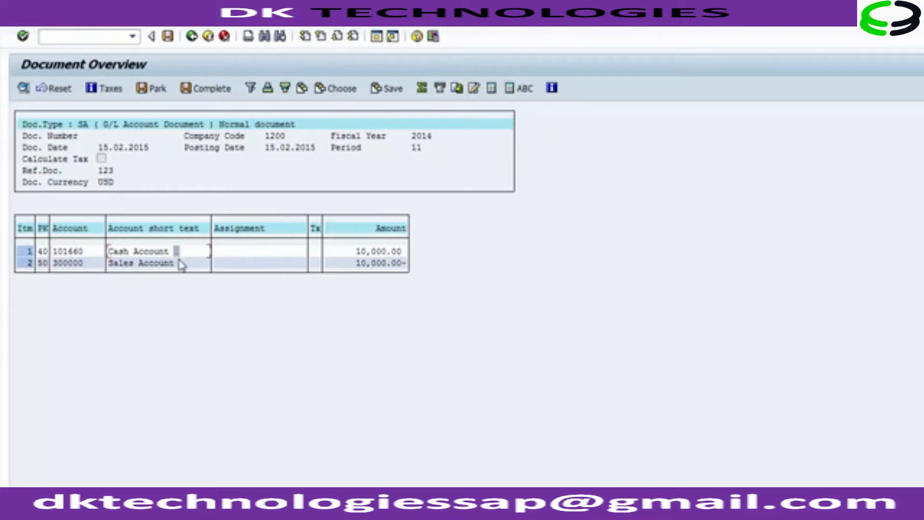
left_click(181, 264)
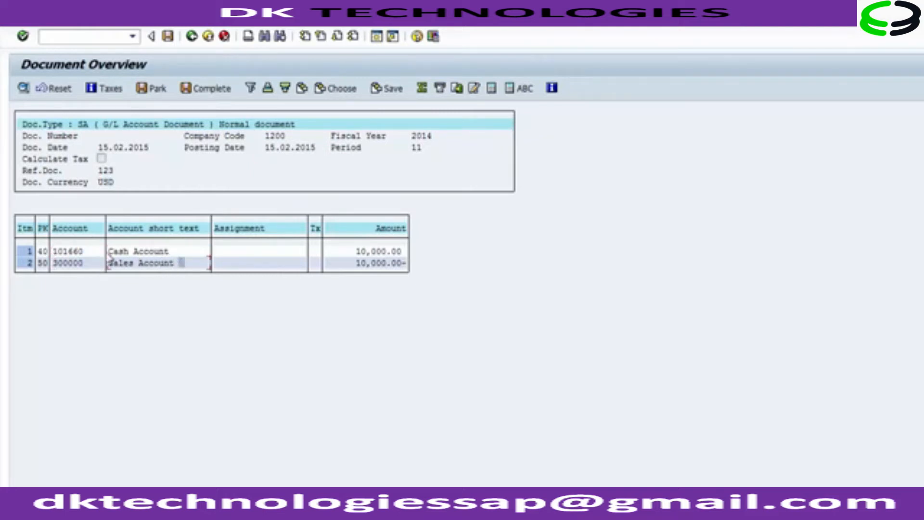
Step: Post the G/L account document
left_click(42, 252)
left_click(43, 262)
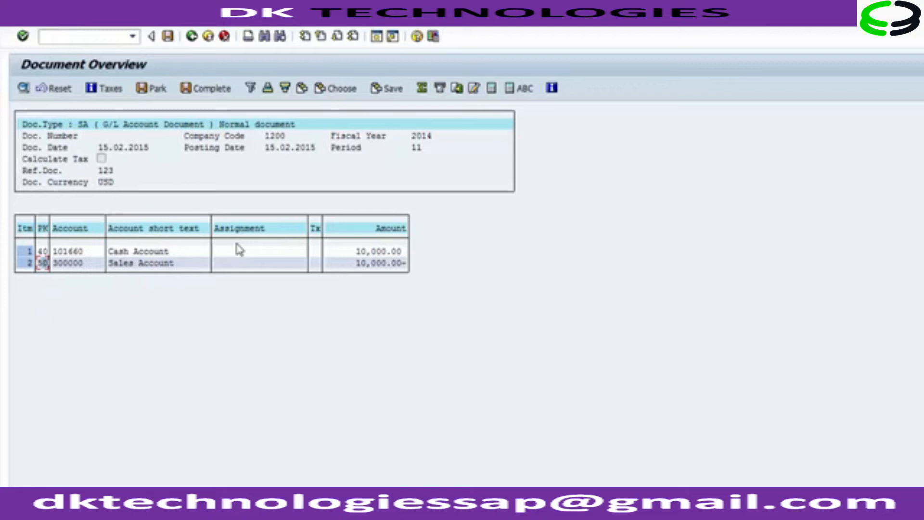
left_click(168, 36)
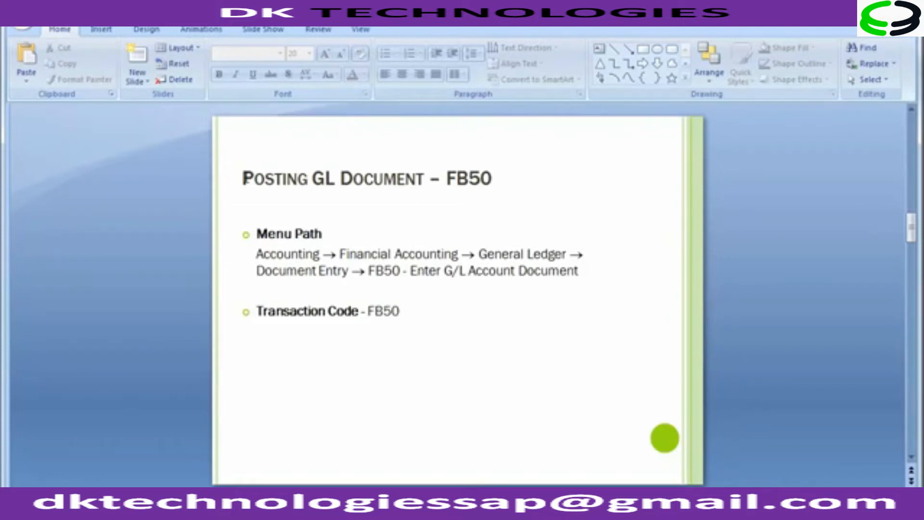
key("Page_Down")
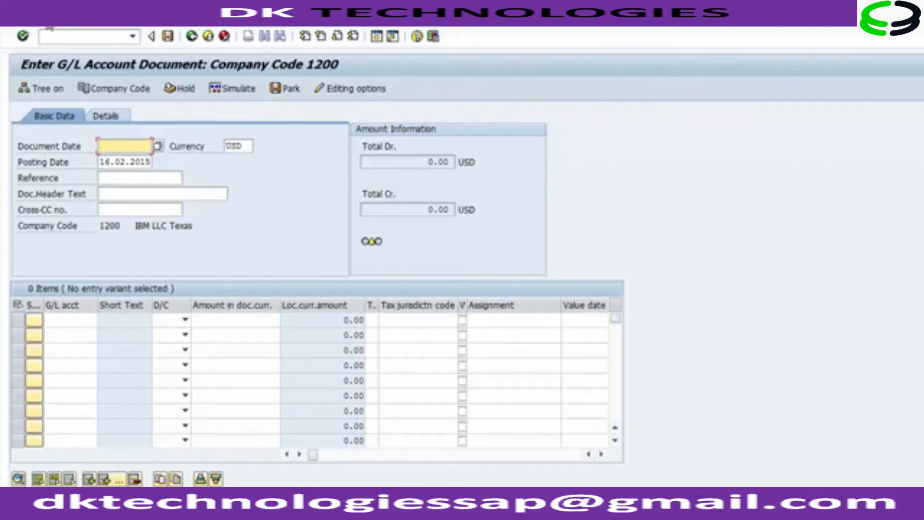
Step: Display the posted document and examine its header fields and both line items
left_click(49, 25)
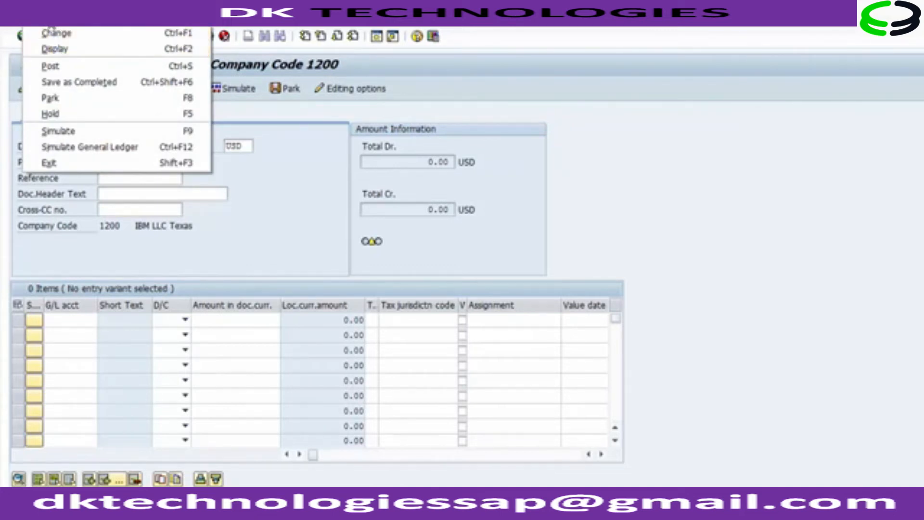
left_click(49, 54)
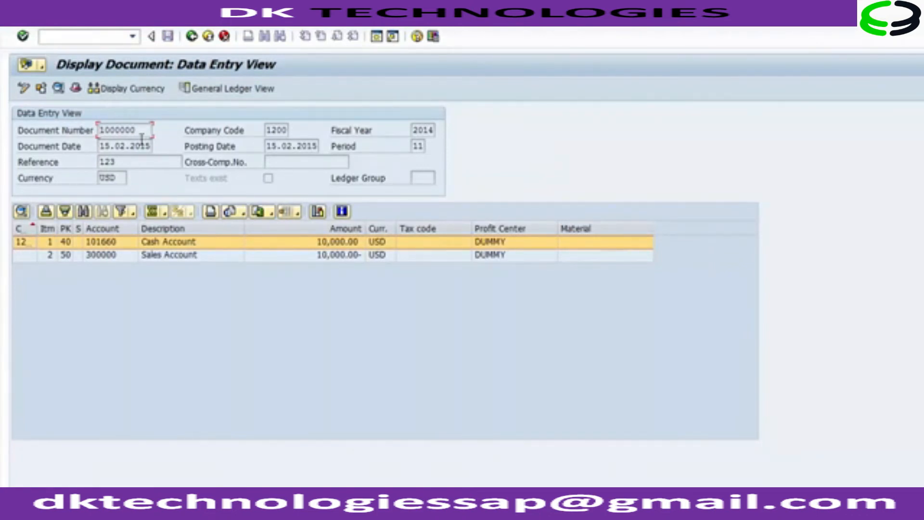
left_click_drag(140, 129, 95, 127)
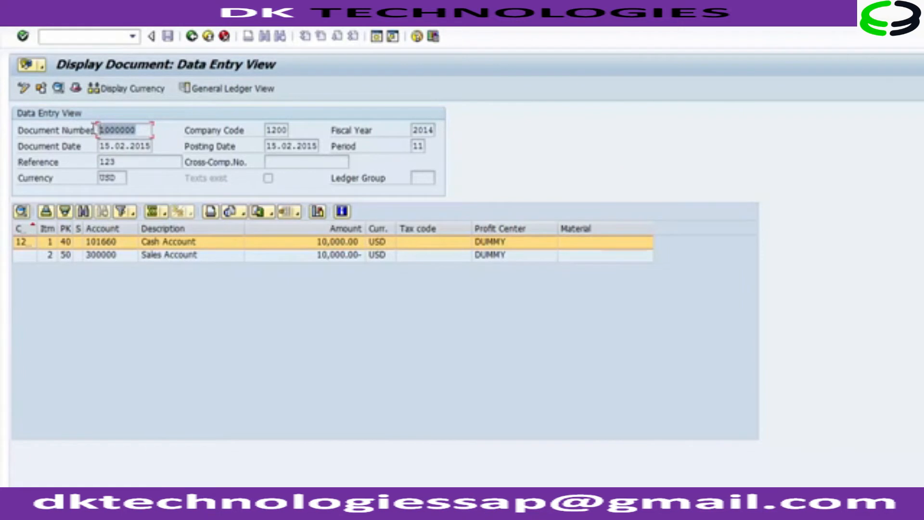
left_click(268, 129)
left_click(414, 129)
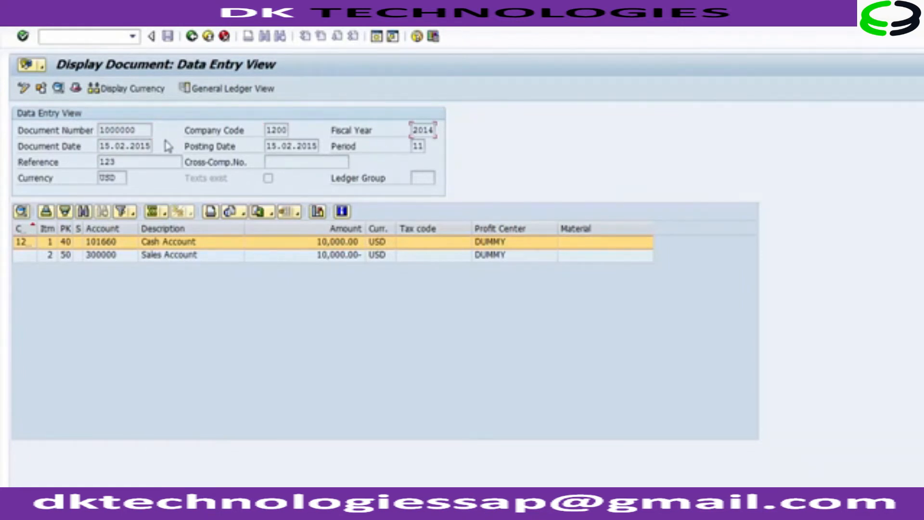
left_click(138, 145)
left_click(281, 145)
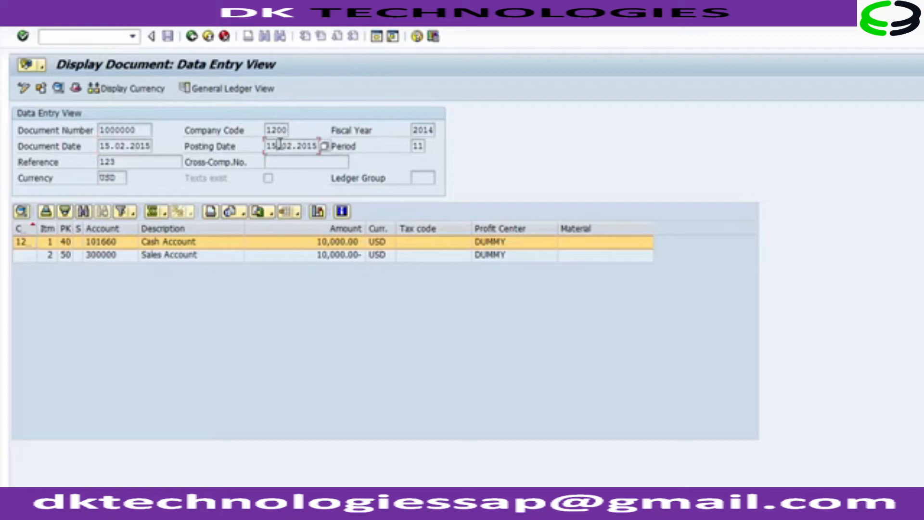
left_click(160, 162)
left_click(168, 246)
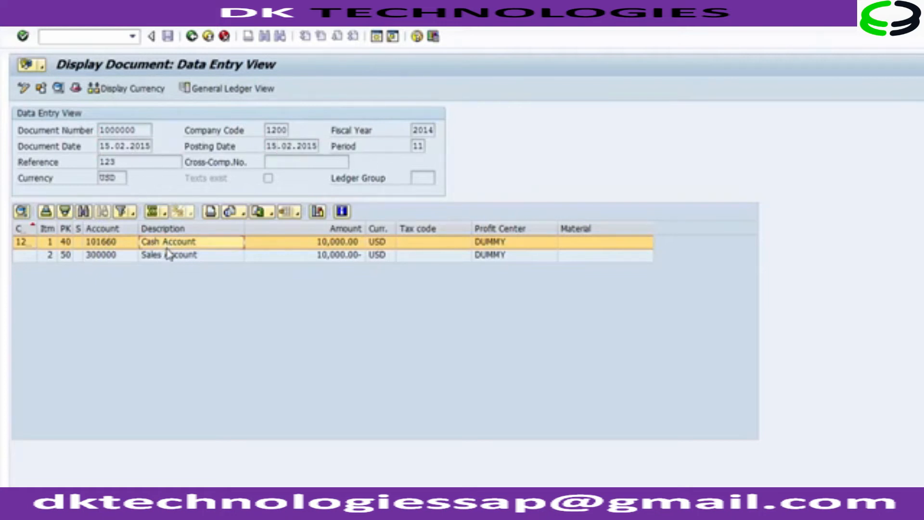
left_click(169, 254)
left_click(165, 242)
left_click(161, 256)
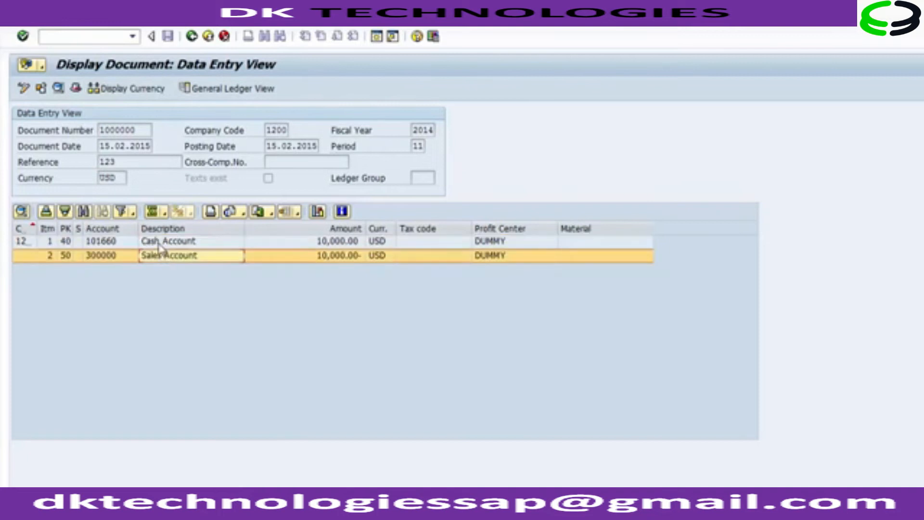
left_click(313, 242)
left_click(315, 255)
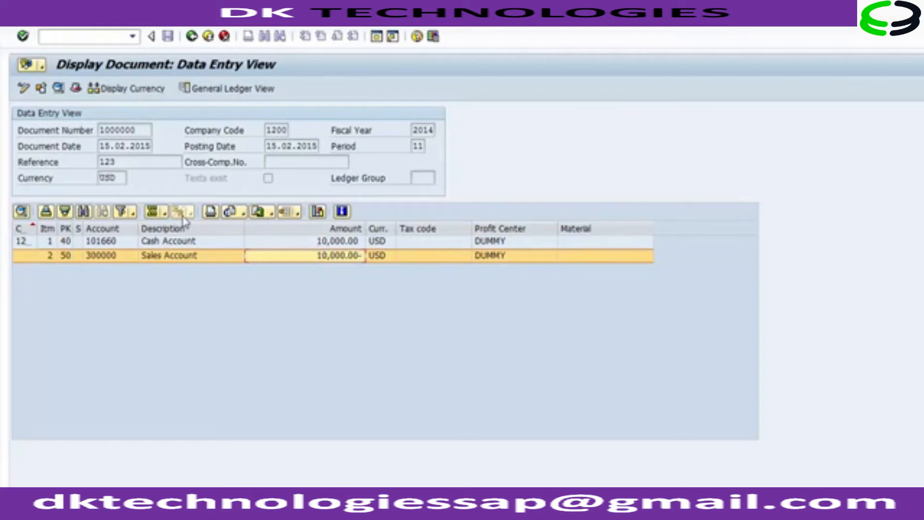
Step: Return to the entry screen and start transaction FB03 to display documents
left_click(193, 39)
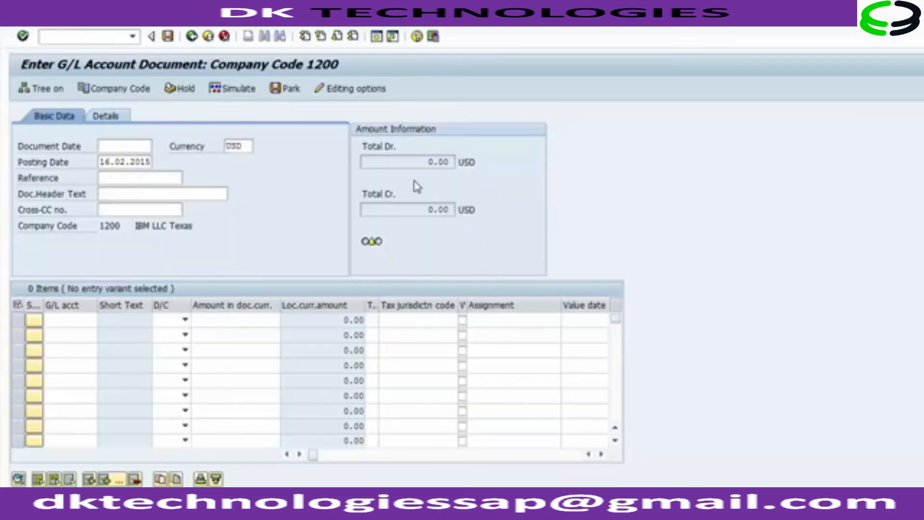
left_click(116, 36)
type("/nFB03")
key("Return")
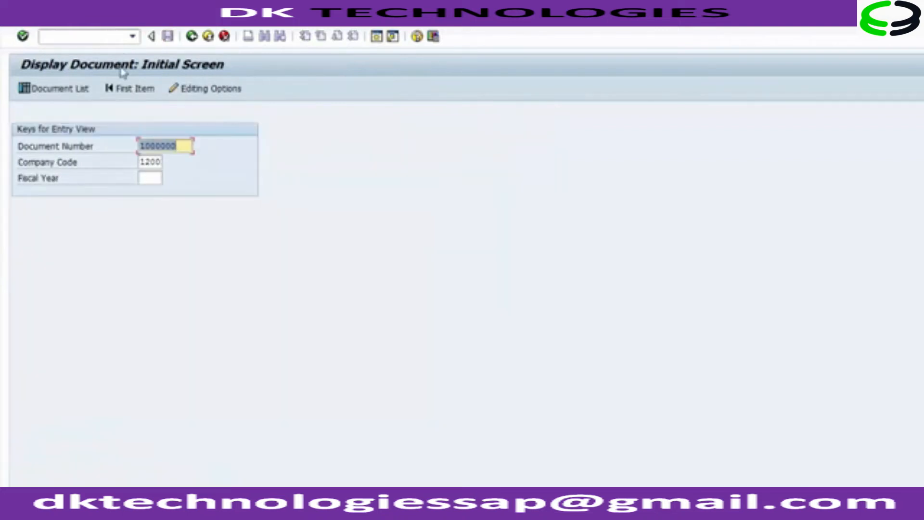
Step: Open document 1000000 in company code 1200 for fiscal year 2014
left_click(185, 144)
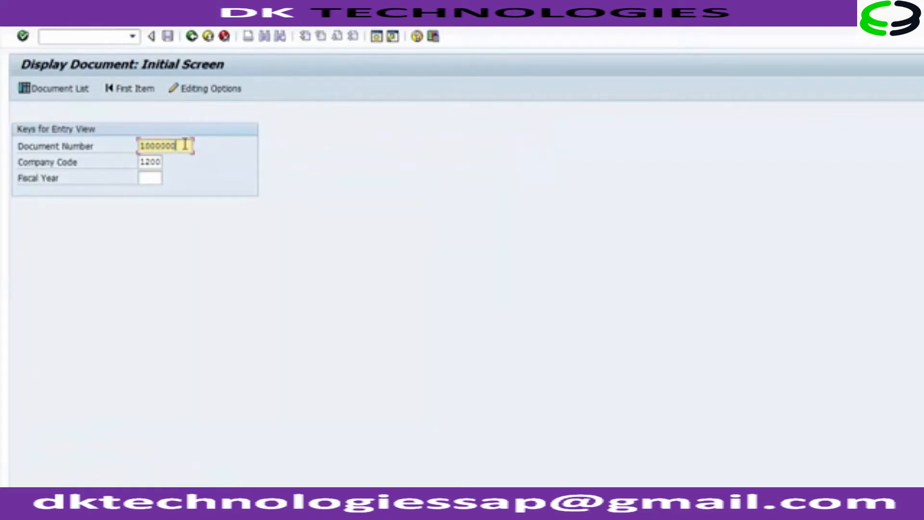
left_click_drag(185, 144, 127, 145)
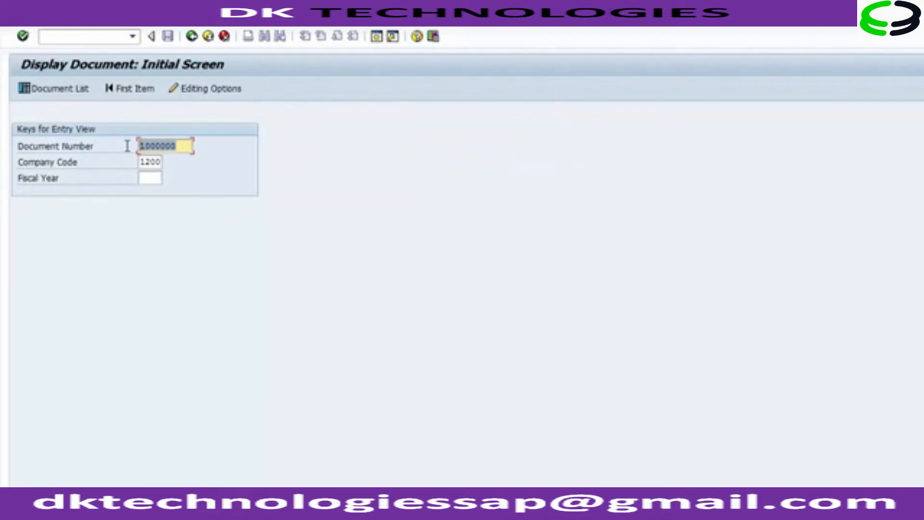
left_click_drag(143, 164, 163, 162)
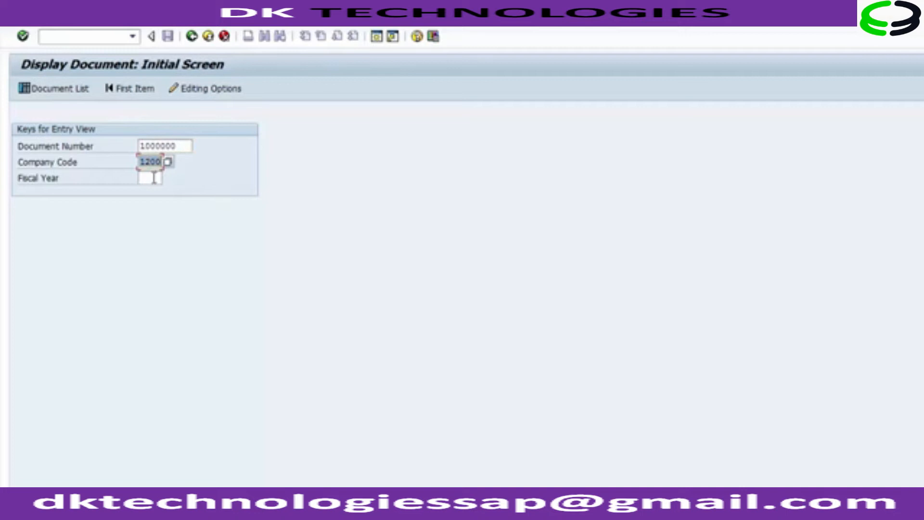
left_click(154, 178)
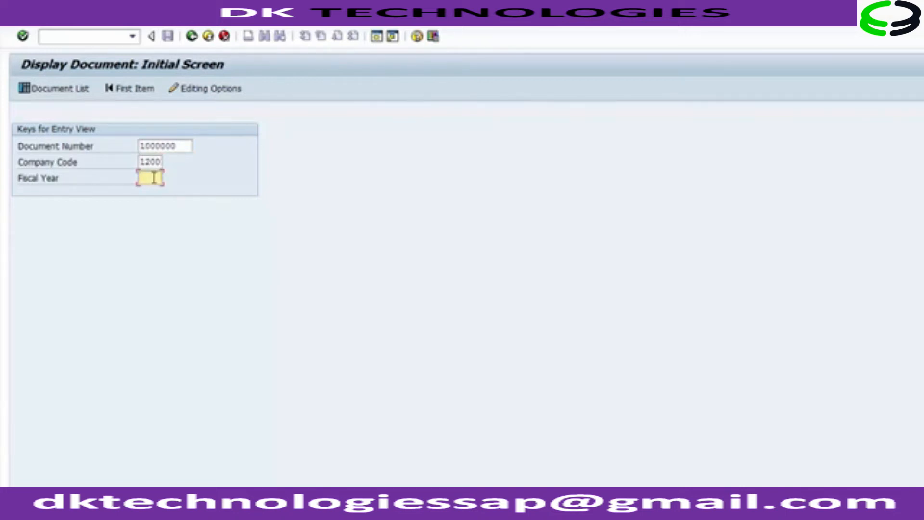
type("2014")
key("Return")
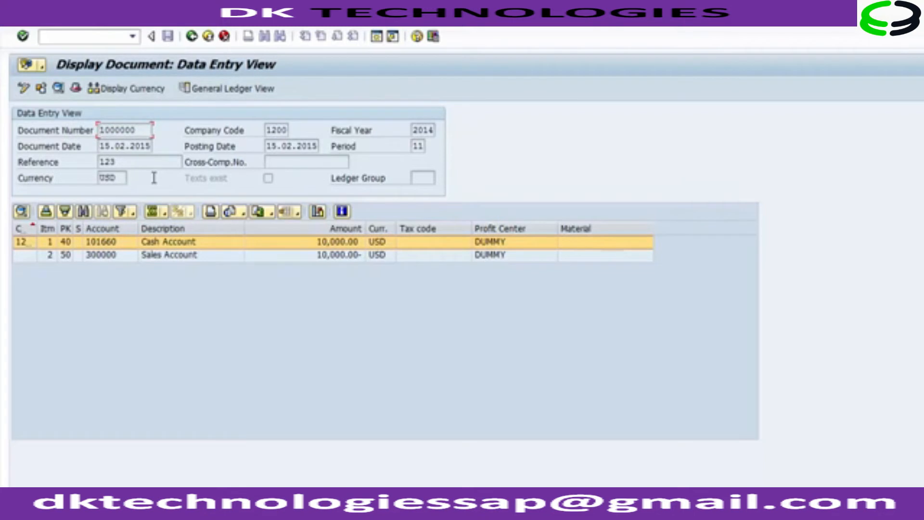
Step: Open the document header and review its entry details, then close it and exit the display
left_click(75, 92)
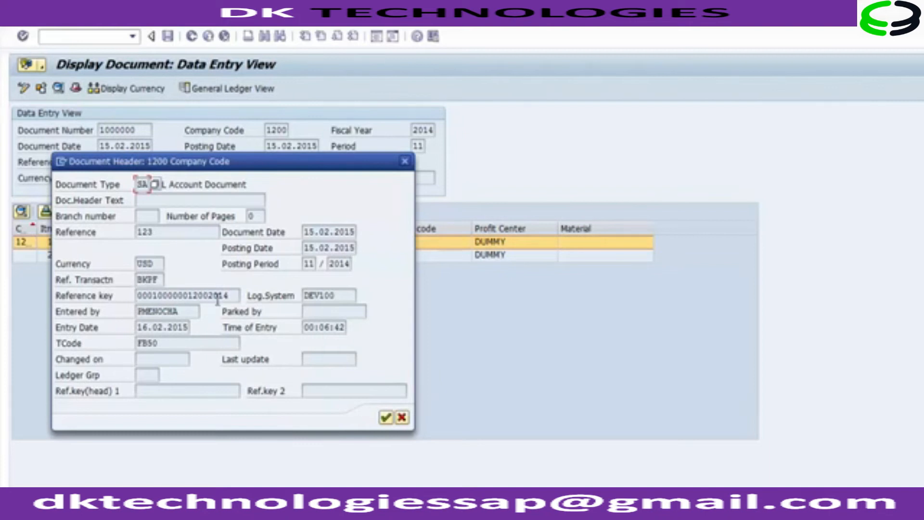
left_click_drag(185, 311, 206, 335)
left_click(177, 314)
left_click(142, 331)
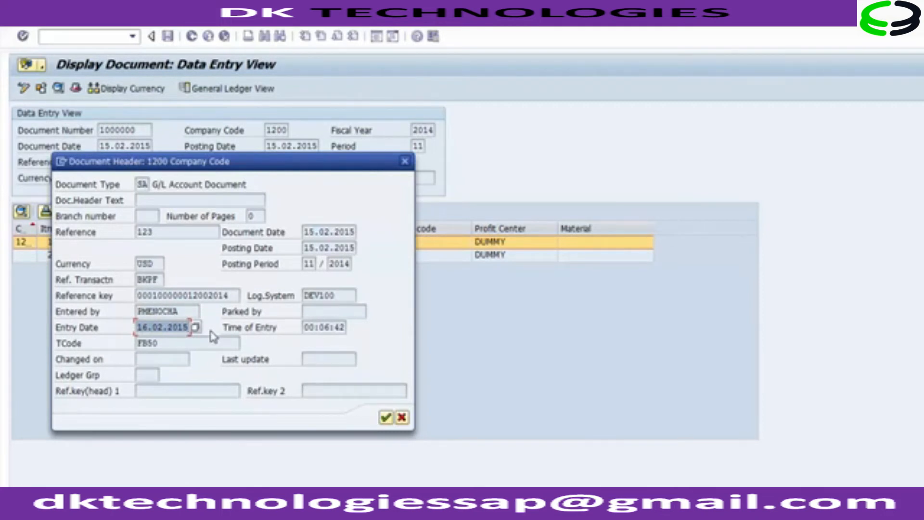
left_click_drag(305, 330, 347, 331)
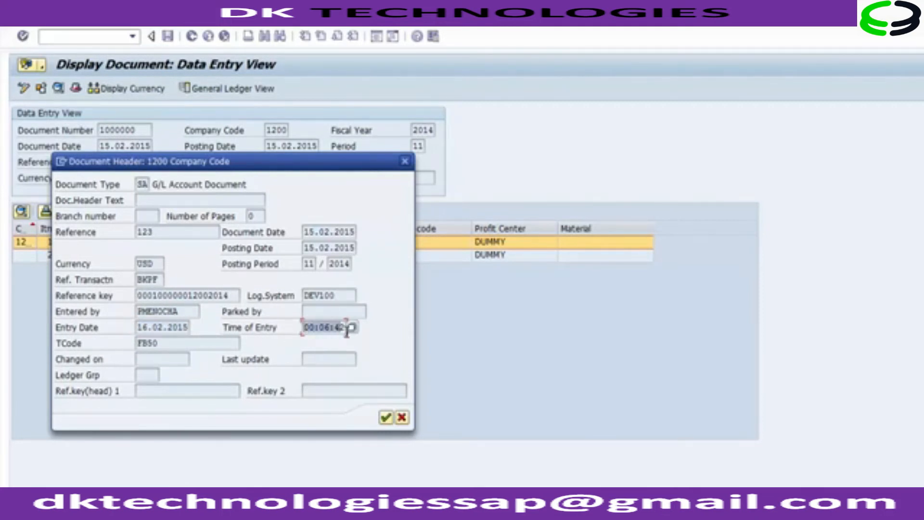
left_click(155, 342)
mouse_move(155, 342)
left_mouse_down()
mouse_move(135, 341)
mouse_move(165, 344)
mouse_move(138, 343)
left_mouse_up()
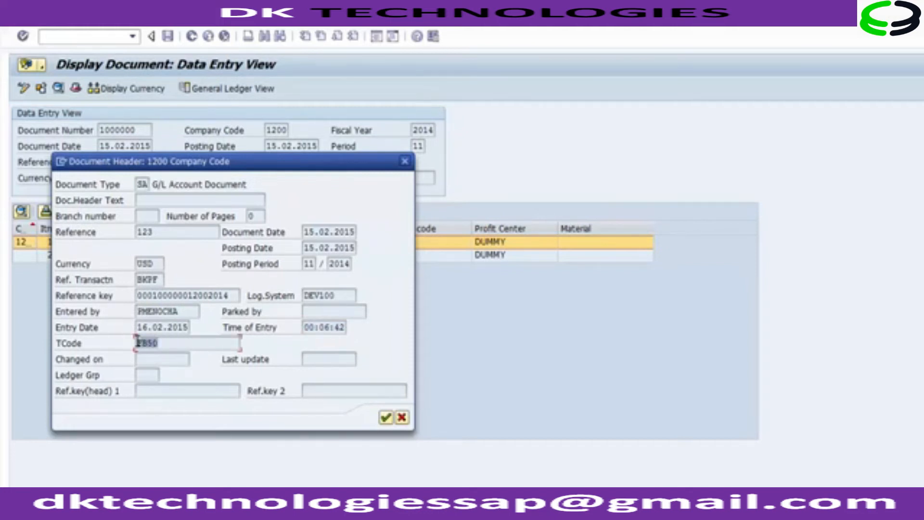
left_click(171, 343)
left_click_drag(182, 312, 137, 312)
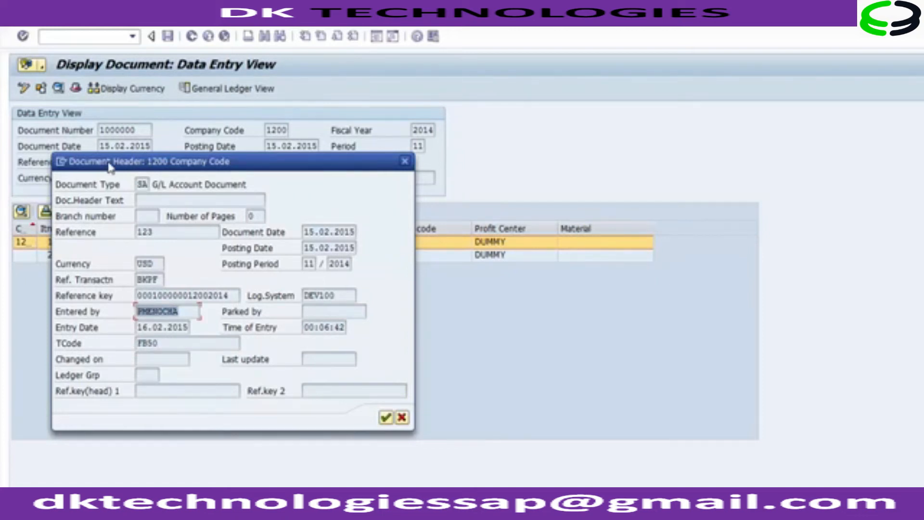
left_click(385, 418)
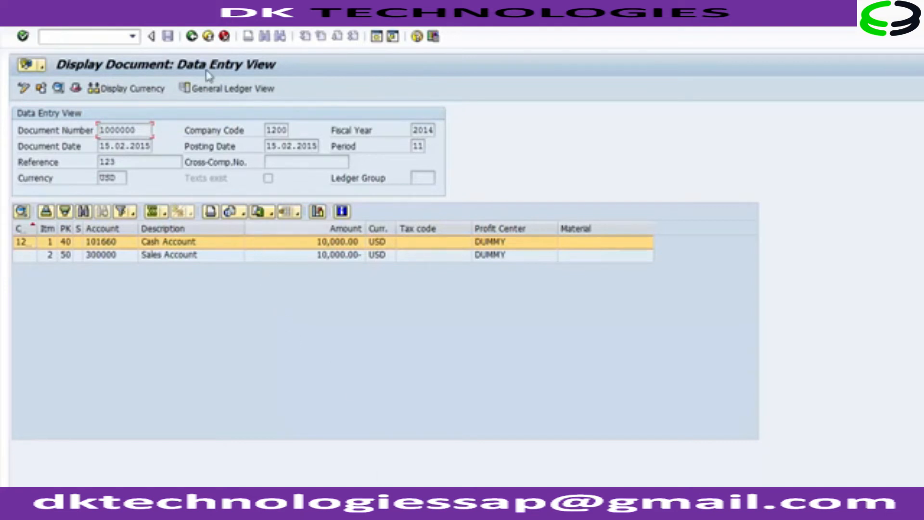
left_click(209, 37)
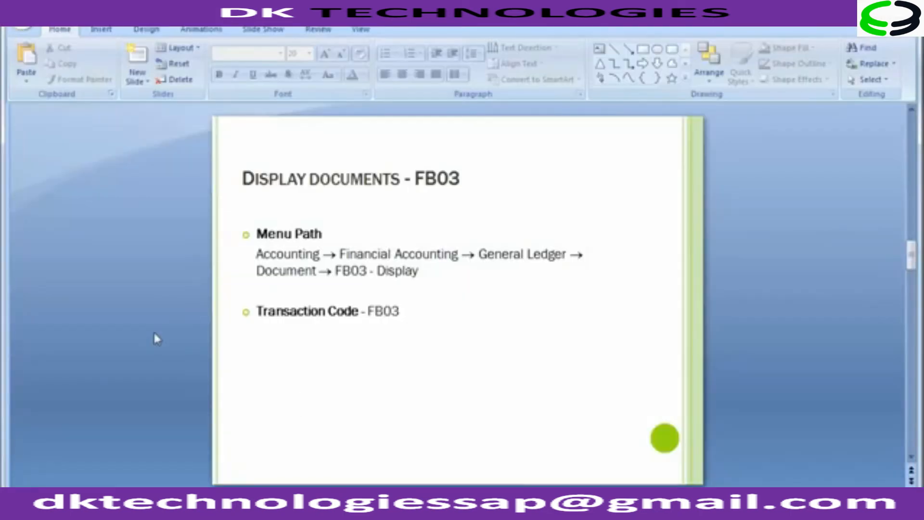
scroll(154, 334, "down", 1)
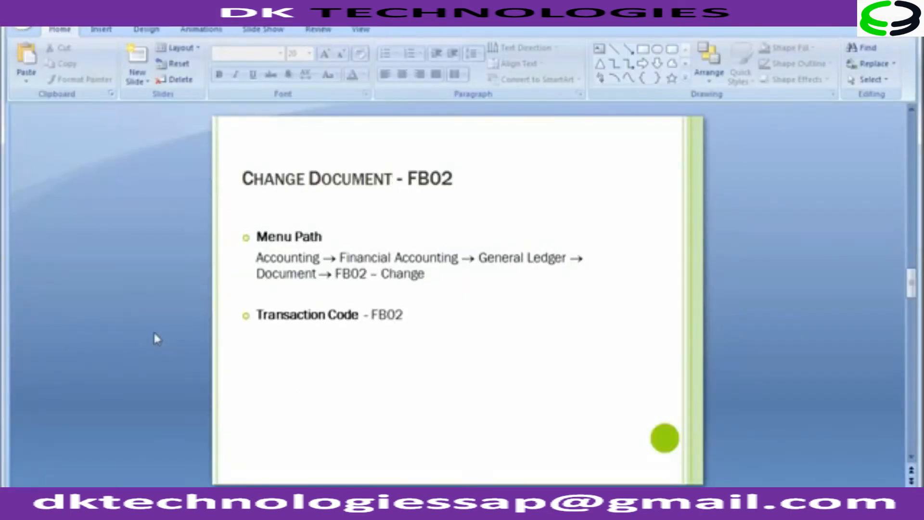